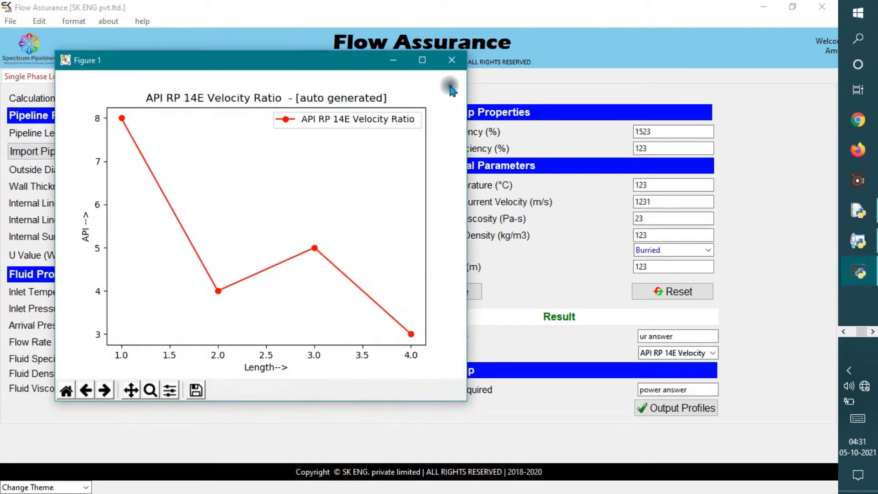
- Close the API RP 14E Velocity Ratio plot window
click(452, 59)
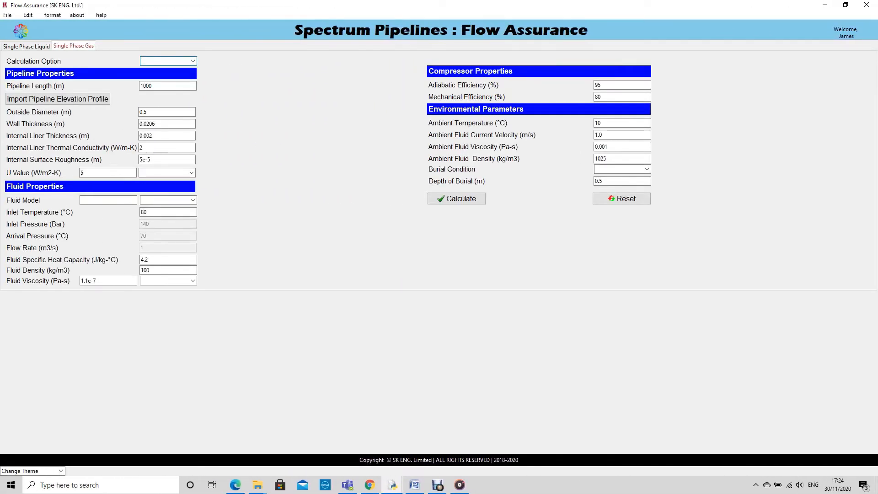
- Set the single phase gas calculation option to Outlet Pressure
click(193, 61)
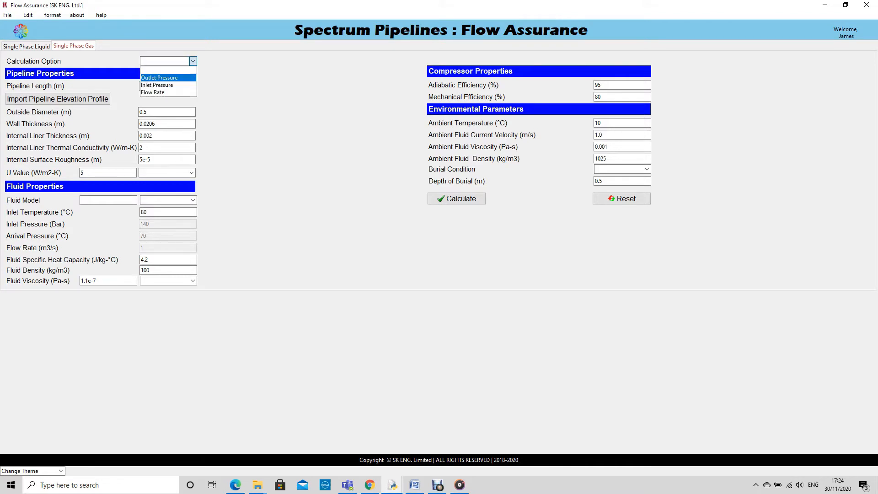
click(159, 78)
click(193, 61)
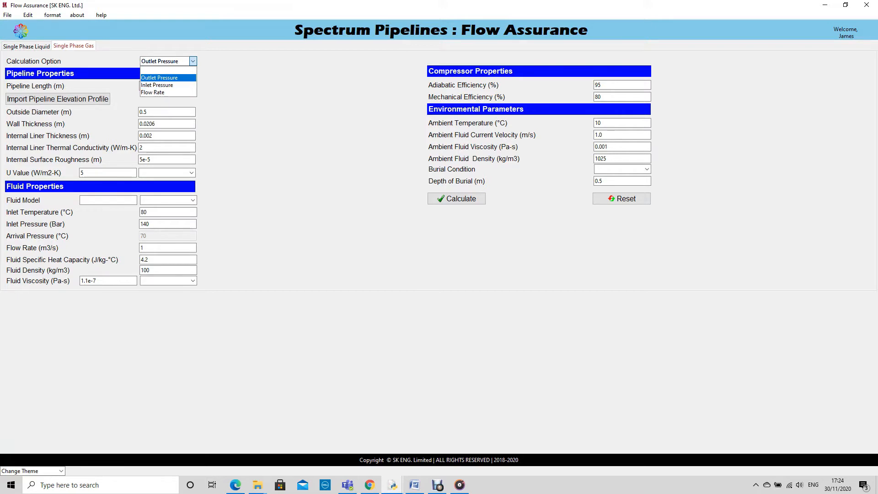
key(Return)
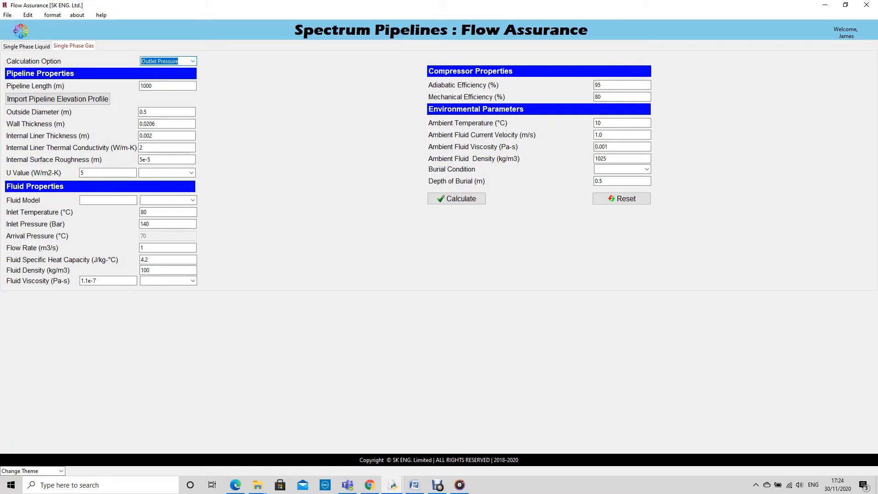
- Change the single phase gas calculation option to Flow Rate
key(alt+Down)
key(Down)
key(Return)
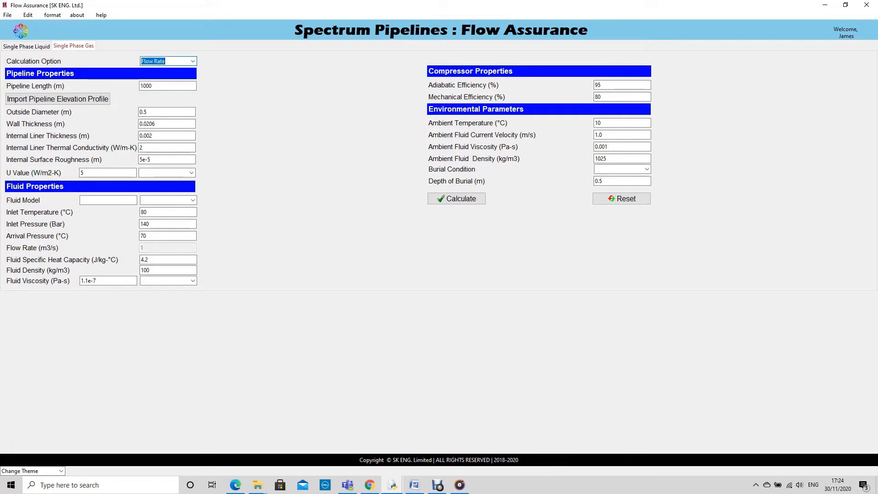
- Review the pipeline length, outside diameter, wall thickness, surface roughness and internal liner inputs
click(168, 86)
click(167, 112)
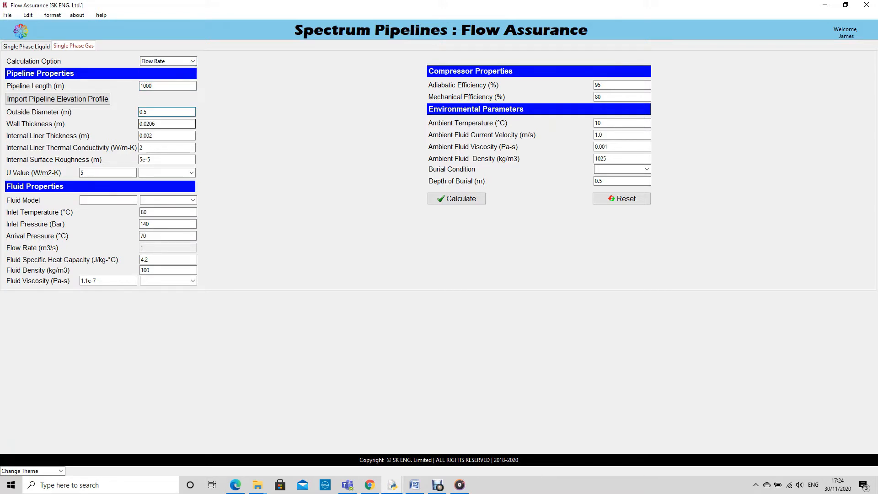
click(167, 124)
click(167, 159)
click(167, 136)
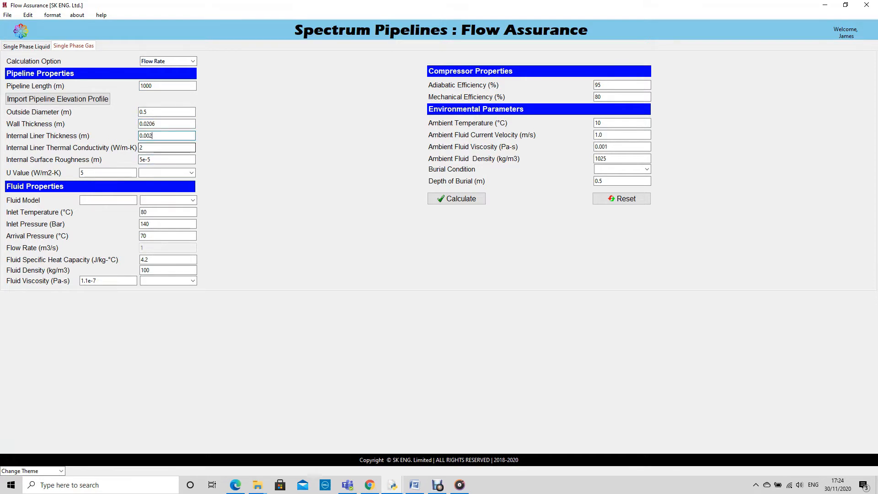
click(167, 148)
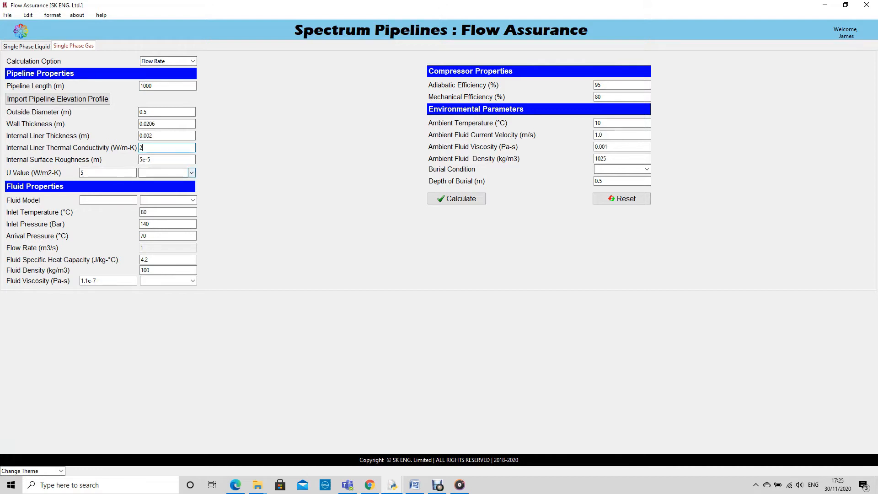
- Set the source of the pipeline's U value to User Defined
click(192, 172)
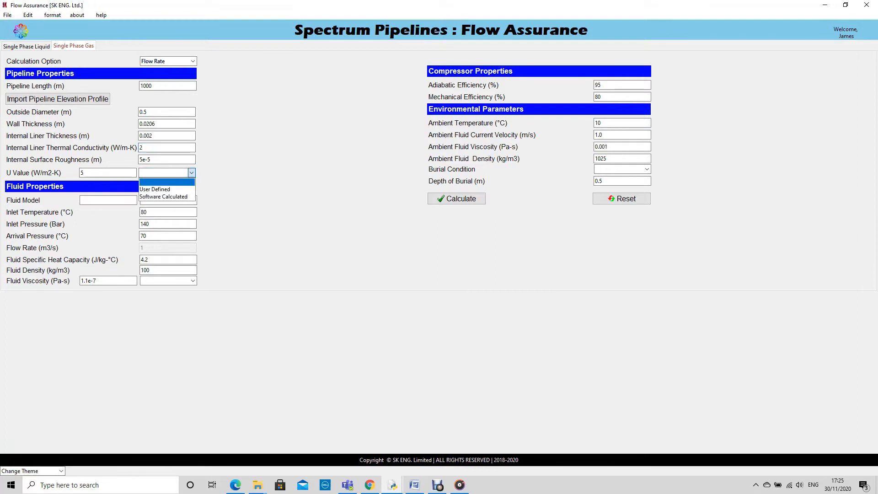
key(Down)
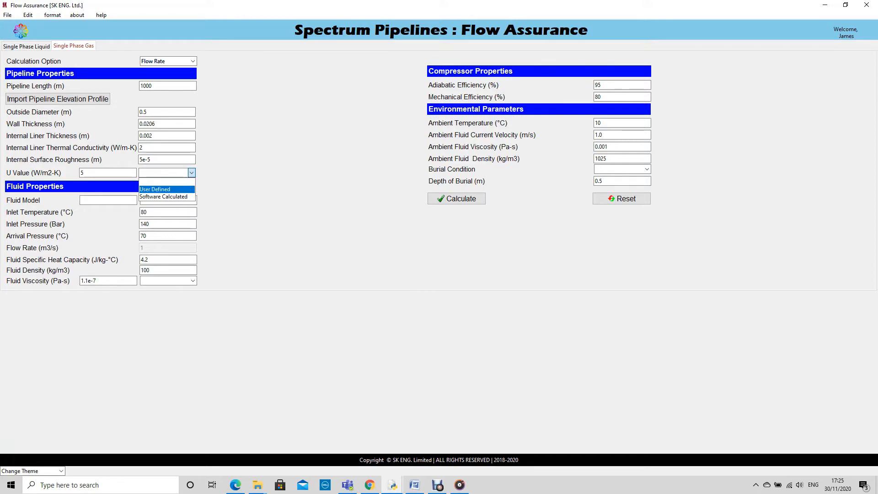
click(155, 189)
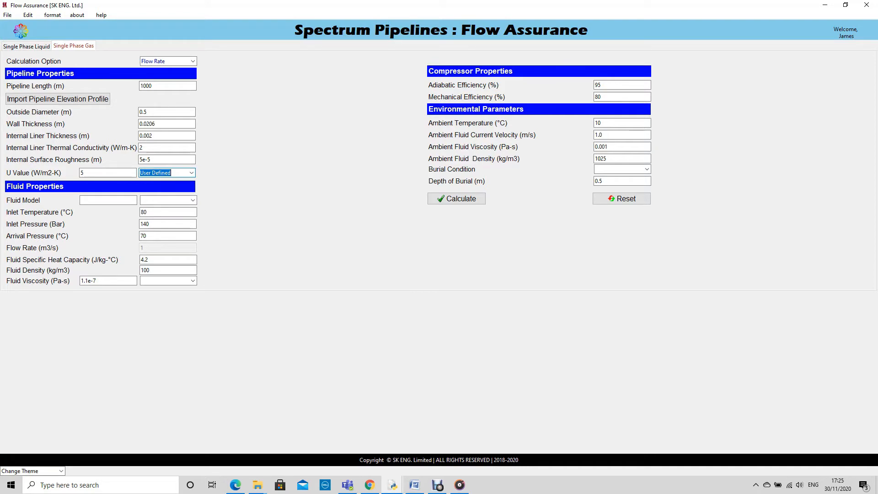
click(91, 173)
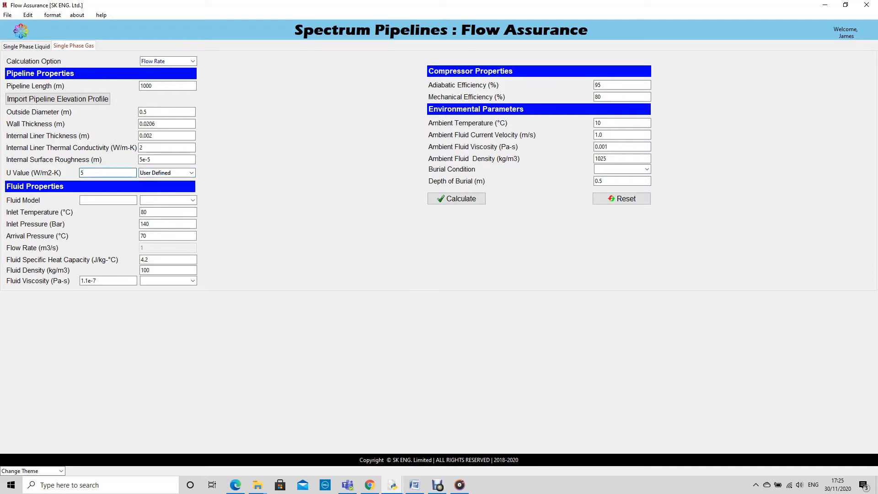
- Switch the U value source to Software Calculated and run the U Value Calculator with its coating layers left blank
click(191, 172)
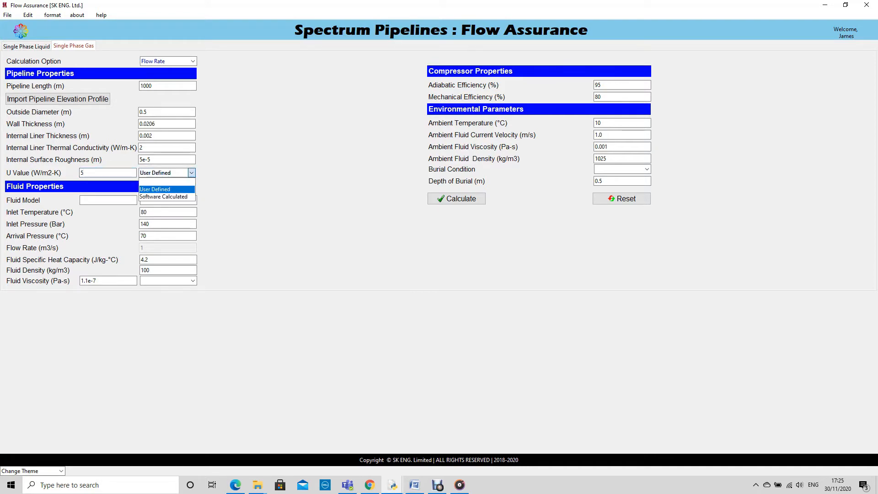
click(163, 196)
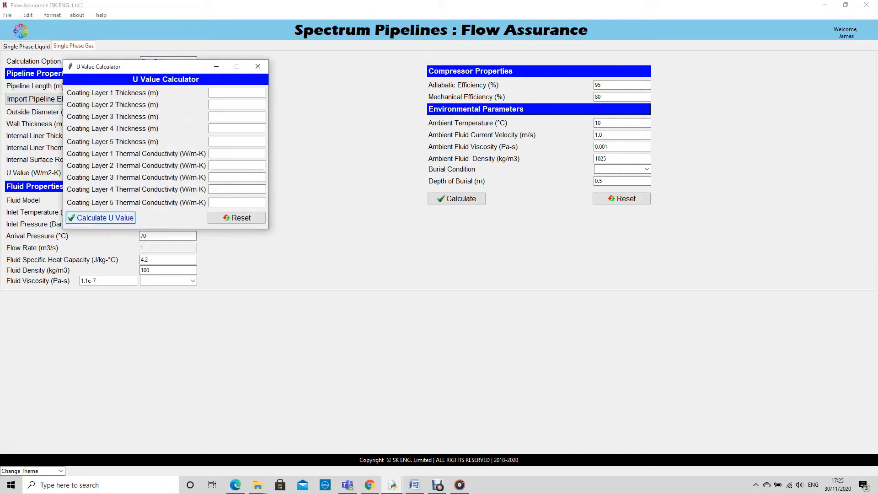
click(101, 218)
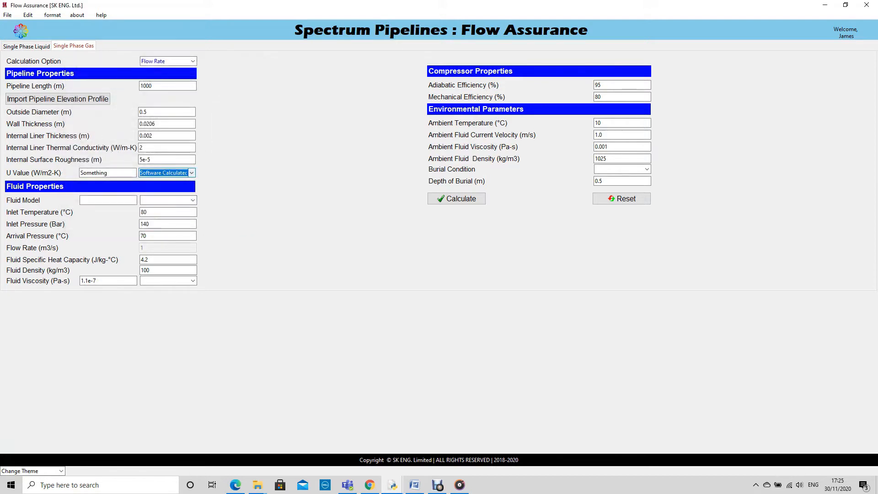
- Return the U value source to User Defined and set the U value to 35 W/m2-K
click(191, 173)
click(164, 189)
double_click(94, 173)
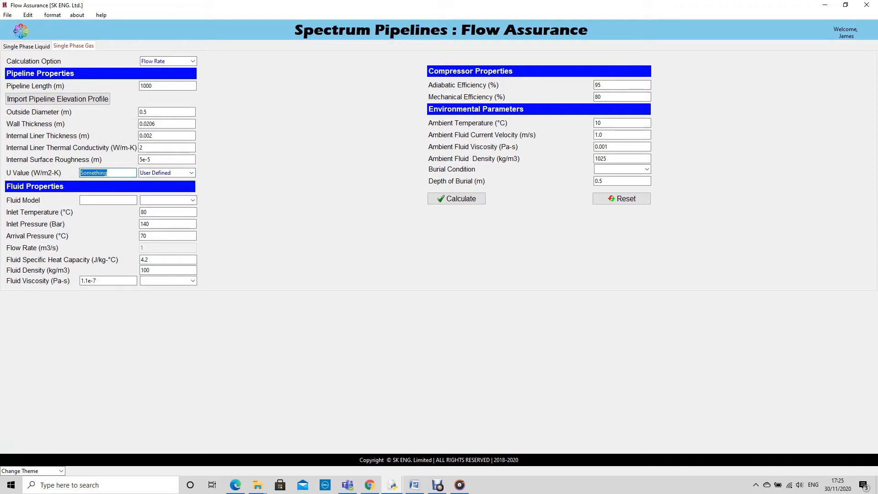
text(35)
- Choose the Compositional fluid model and calculate the density for 80% methane and 20% ethane
click(192, 199)
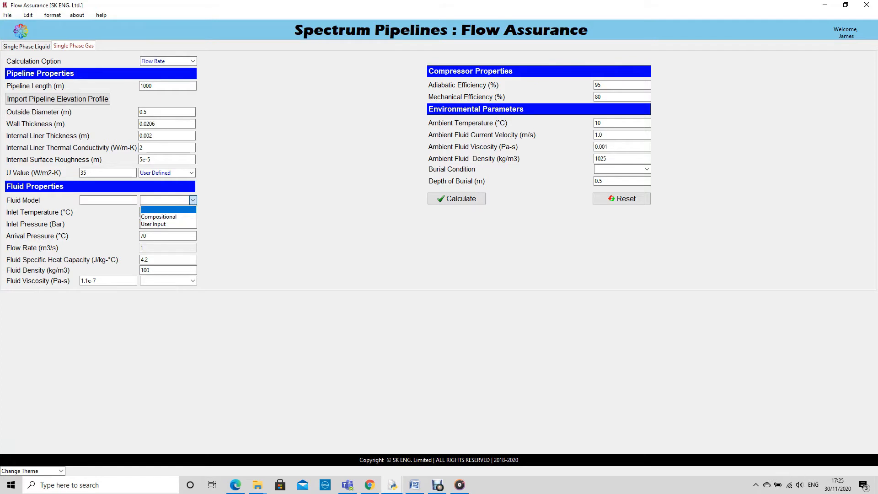
key(Return)
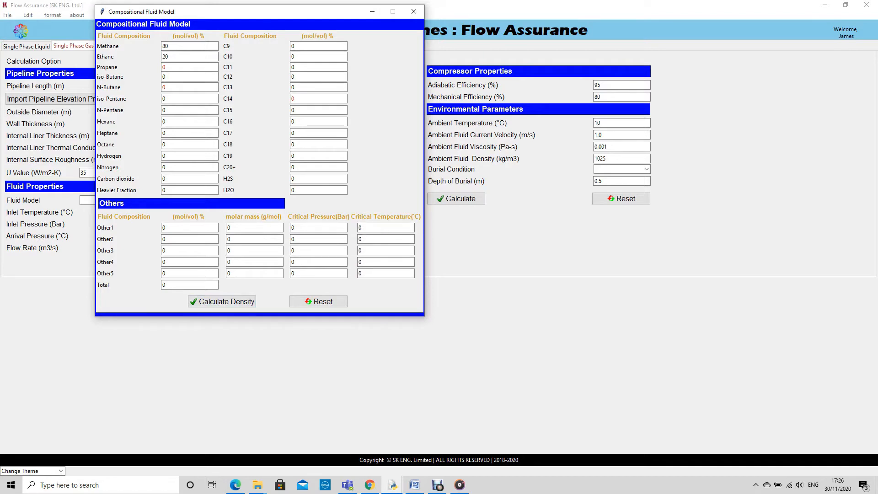
click(222, 301)
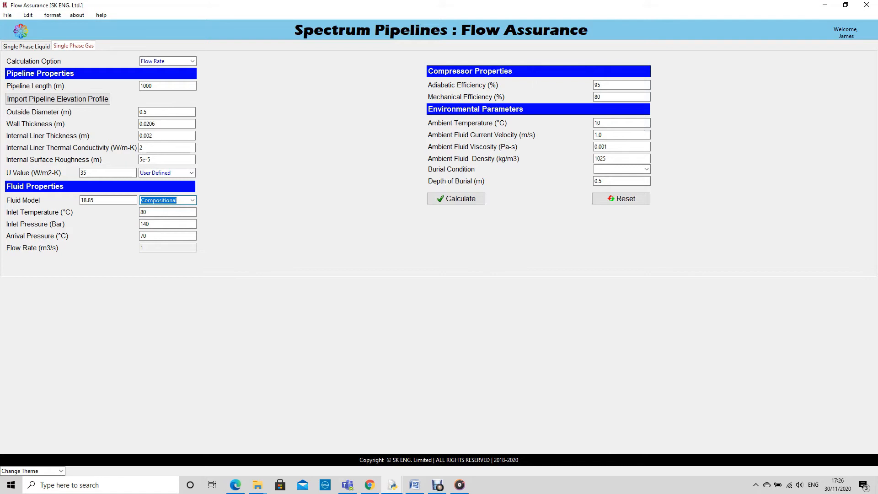
- Set the pipeline's burial condition to Buried in the environmental parameters
click(647, 169)
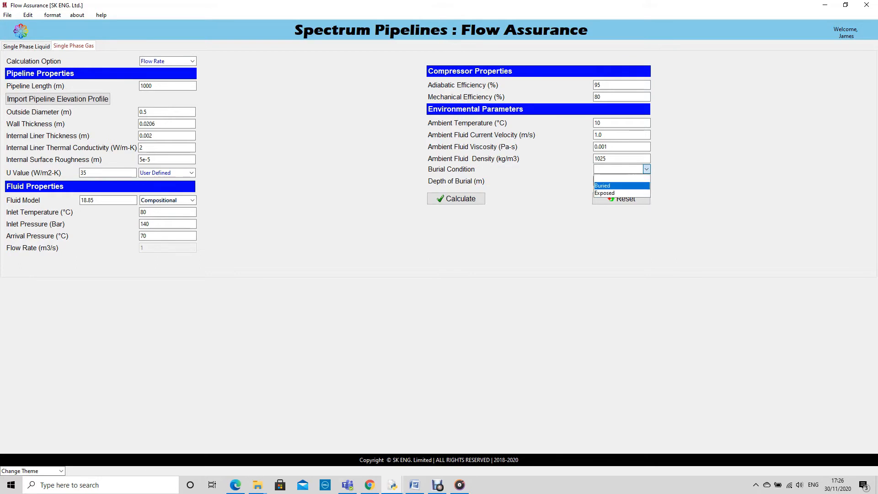
click(613, 185)
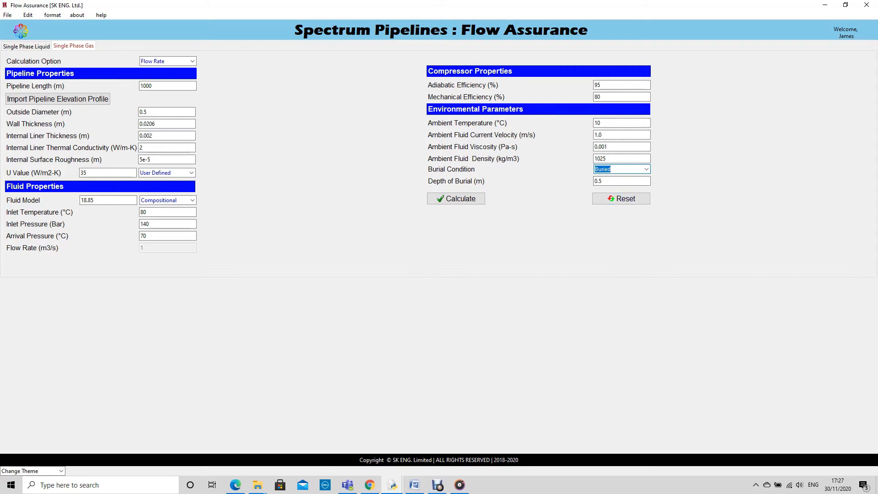
- Open the pipeline elevation profile workbook for import and enter 1 as the first distance in A3
click(57, 99)
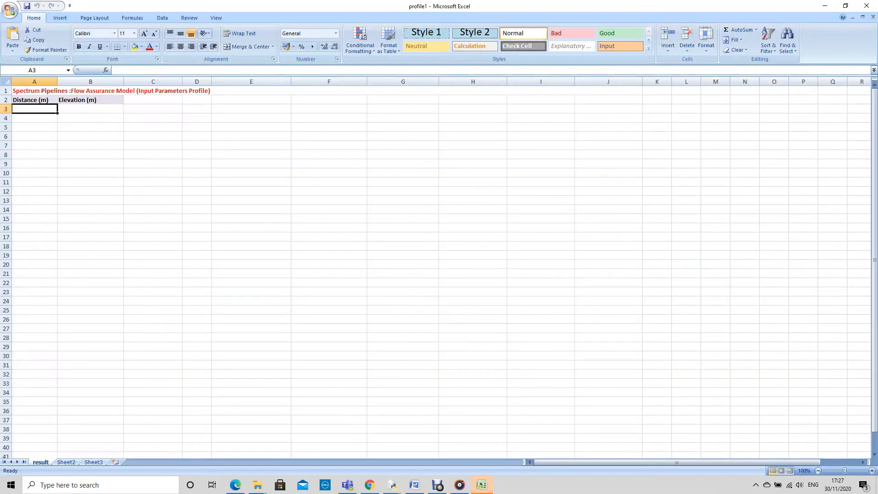
text(1)
key(Return)
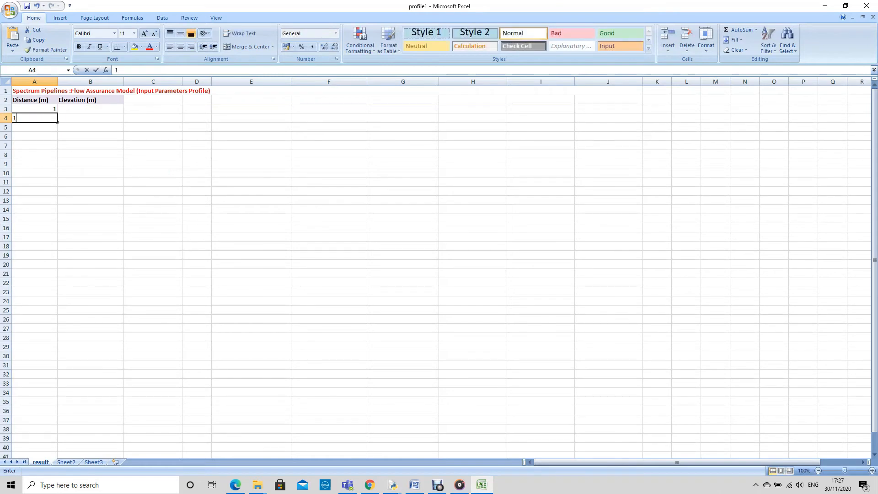
- Enter 100 as the distance in A4 and fill it down to A8
text(100)
key(Return)
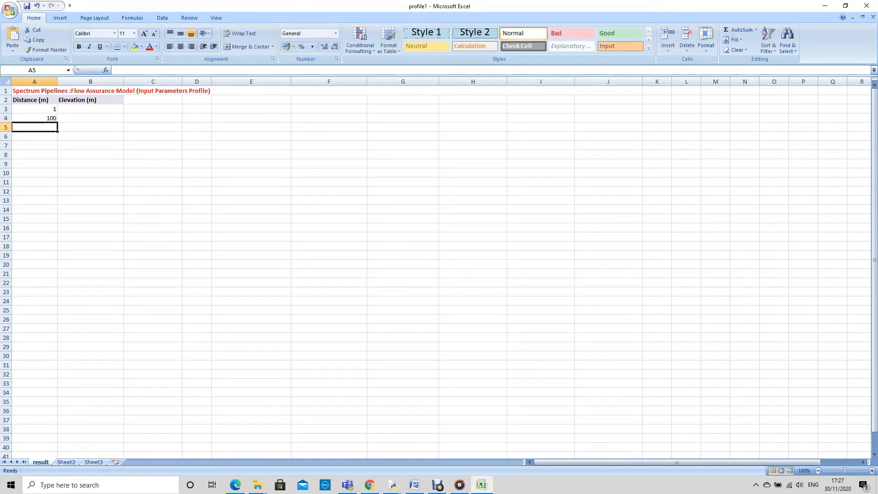
click(34, 118)
drag(58, 123, 58, 158)
click(34, 128)
- Enter the formula =A3+100 in A4 and fill it down the Distance column to A8
click(35, 118)
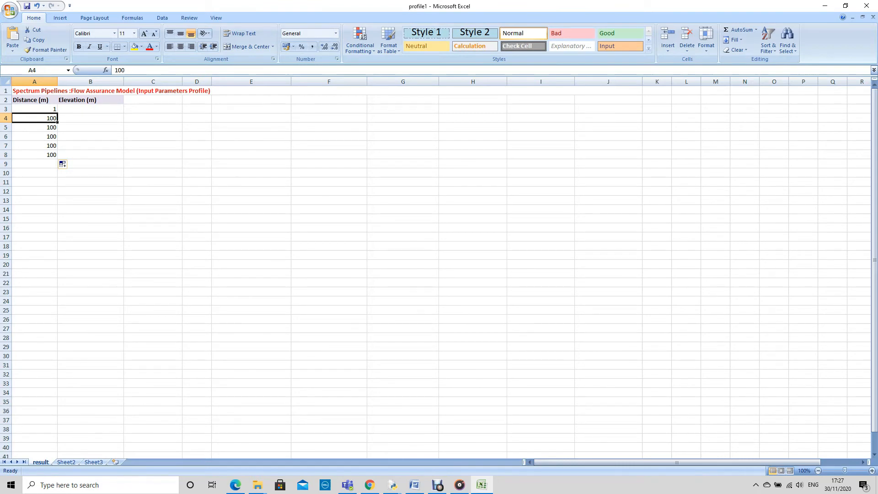
text(=A3)
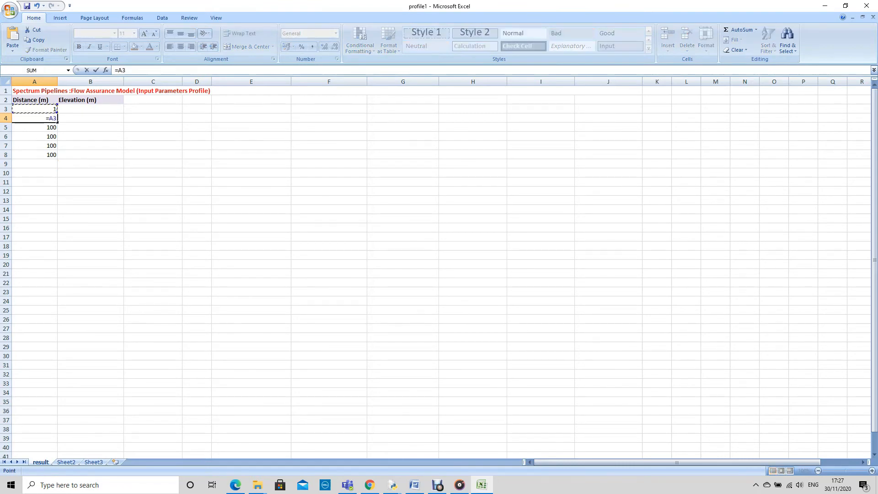
text(+100)
key(Return)
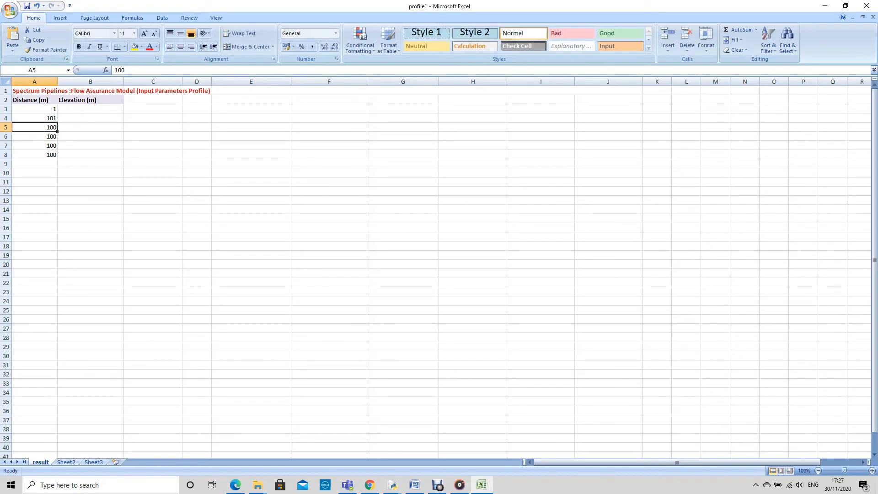
click(35, 118)
drag(57, 123, 59, 159)
- Enter an elevation of 1 in B4 and fill it down the Elevation column to B8
key(Right)
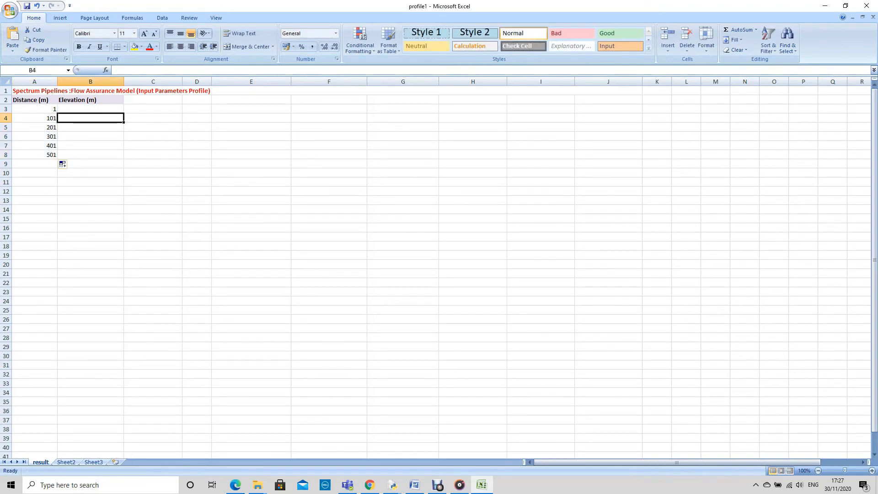
text(1)
key(Return)
click(92, 118)
drag(124, 122, 123, 158)
- Save the profile1 workbook and close it to return to the flow assurance form
key(ctrl+s)
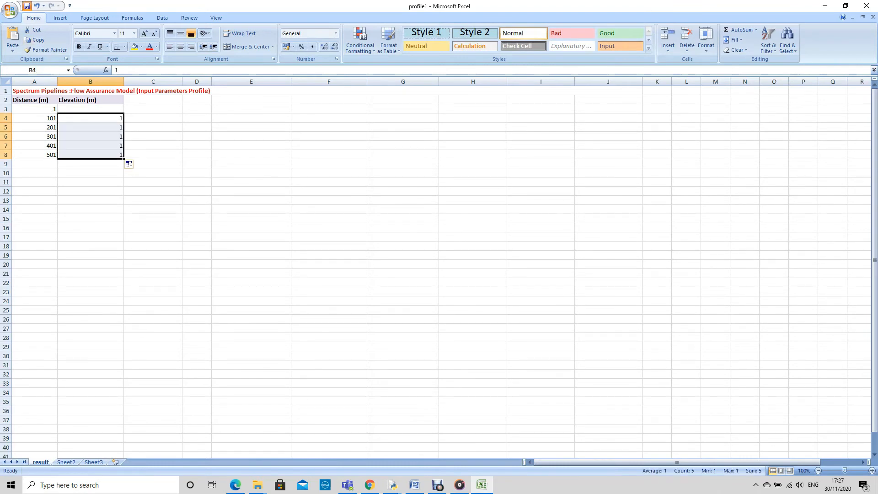
click(866, 6)
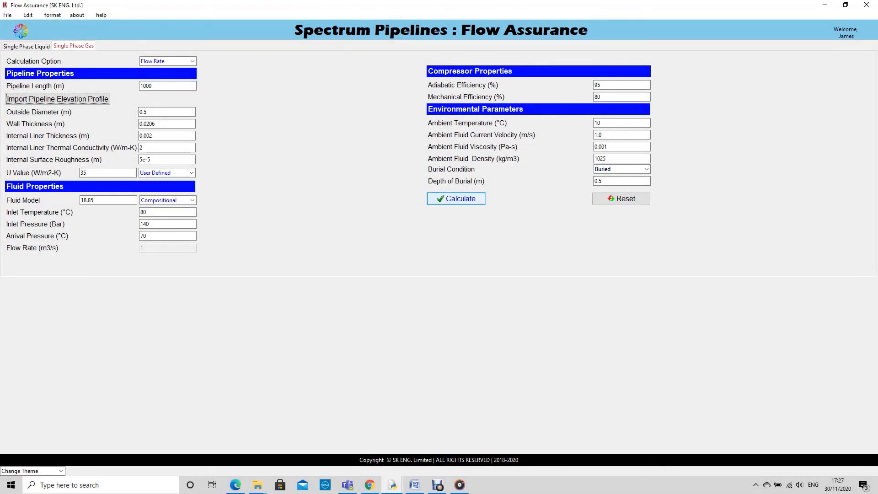
- Run the single phase gas calculation and move the temperature profile plot clear of the input fields
click(456, 198)
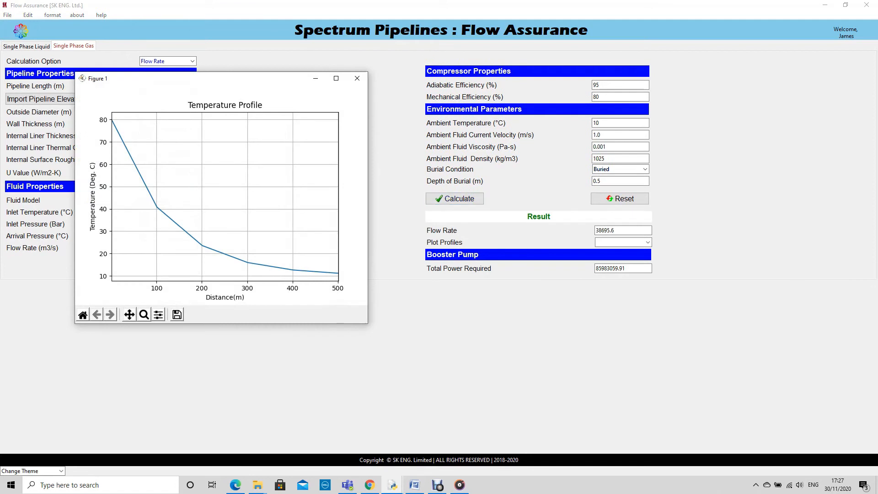
drag(242, 82, 466, 169)
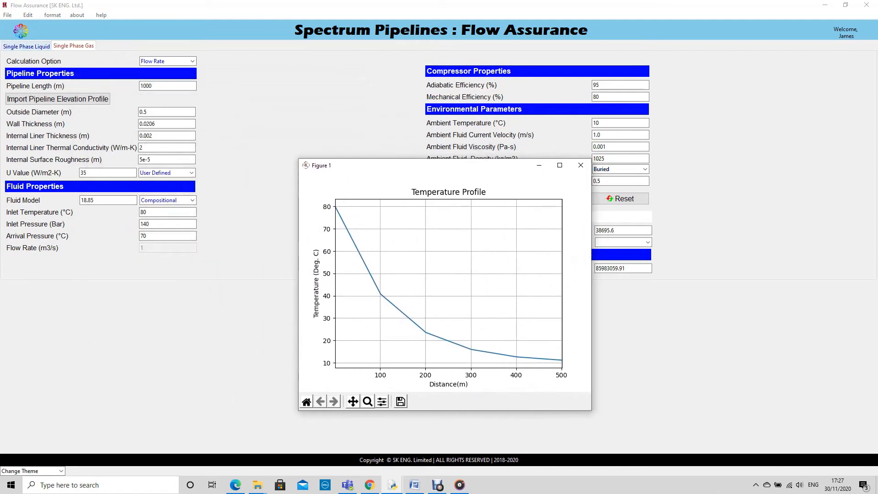
- Switch to the single phase liquid form and look through its calculation options without choosing one
click(26, 46)
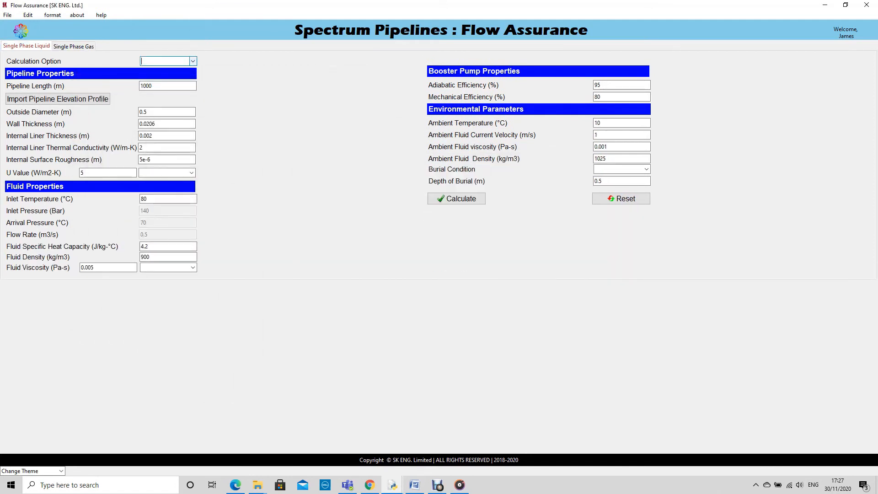
key(Down)
key(Down)
key(Down)
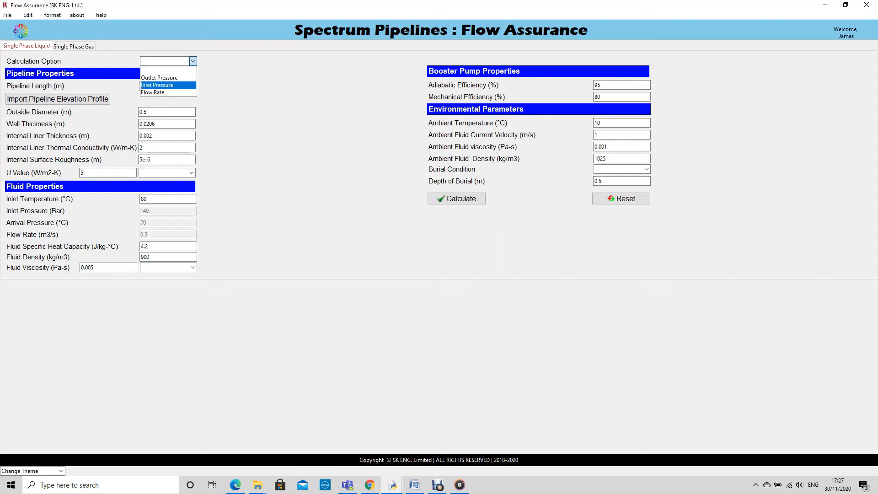
key(Escape)
key(Tab)
key(Tab)
key(Tab)
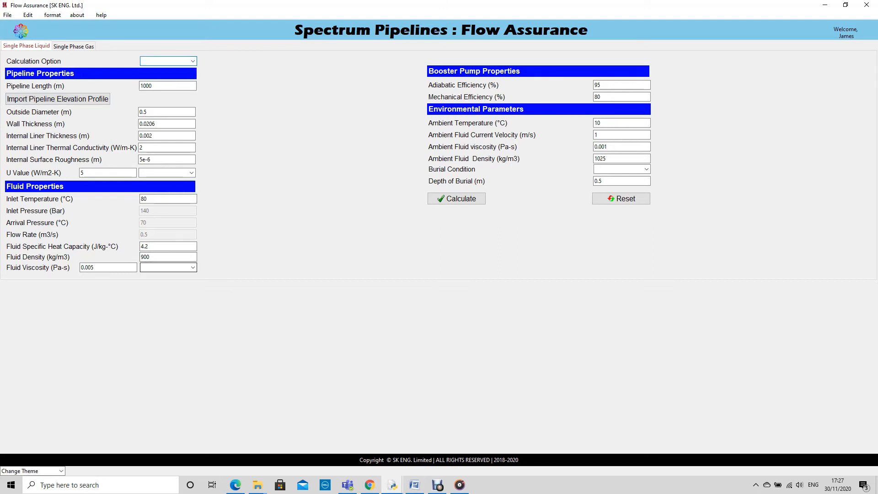